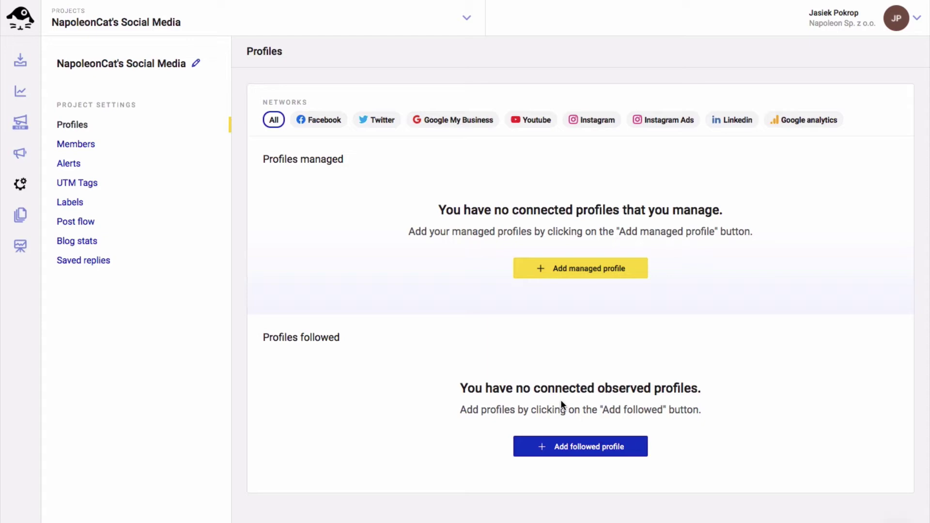
# - Add Jasiek Pokrop, BMX SCHOOL and BMX LIFE as managed Instagram profiles
pyautogui.click(576, 269)
pyautogui.click(615, 111)
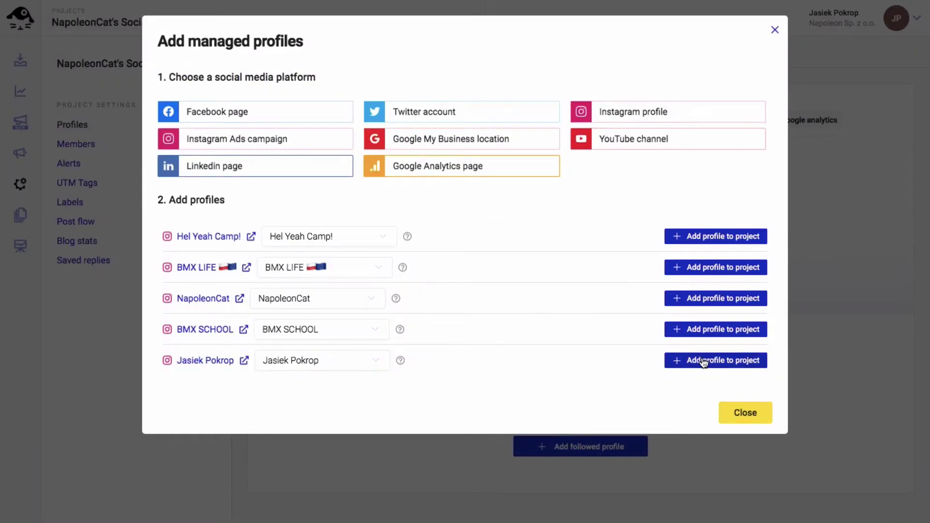
pyautogui.click(703, 361)
pyautogui.click(704, 330)
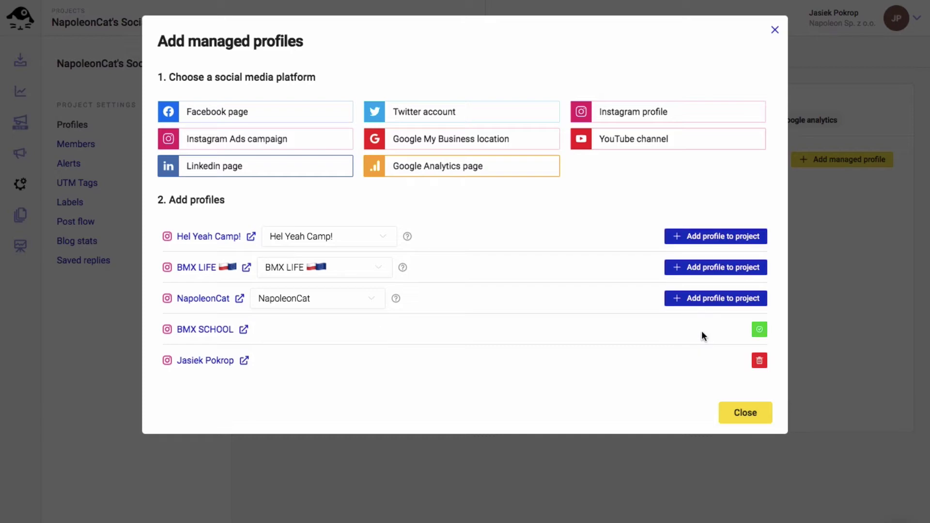
pyautogui.click(715, 267)
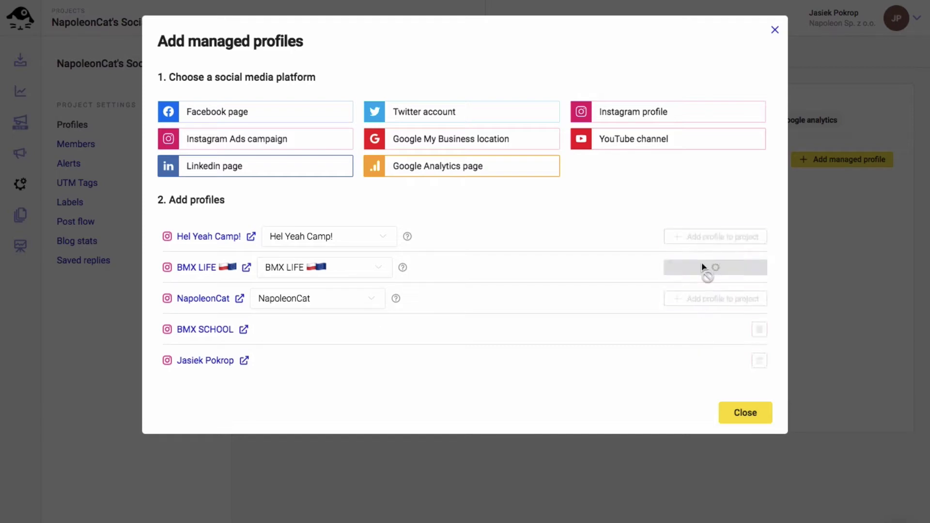
pyautogui.click(739, 420)
# - Find the traffic.bmx Instagram profile and add it as a followed profile
pyautogui.click(564, 416)
pyautogui.click(322, 105)
pyautogui.write('traf')
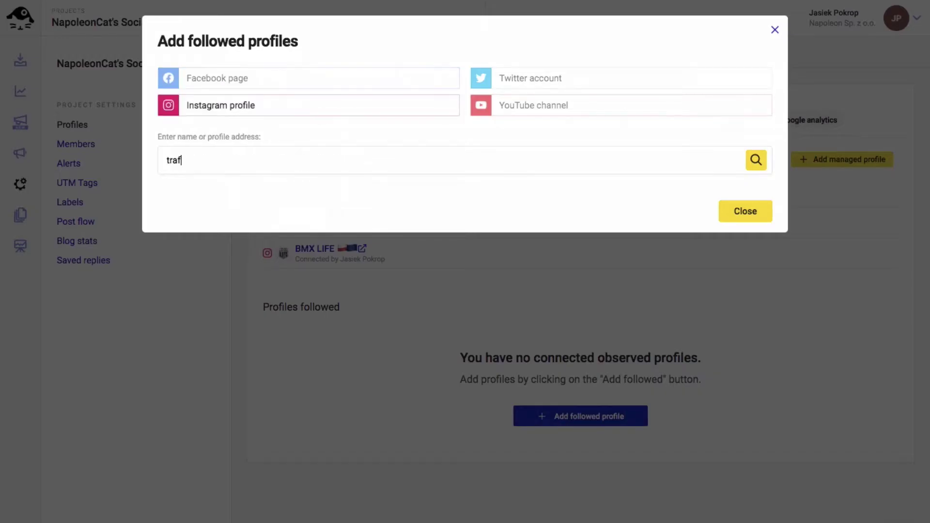
pyautogui.write('fic.bmx')
pyautogui.click(756, 159)
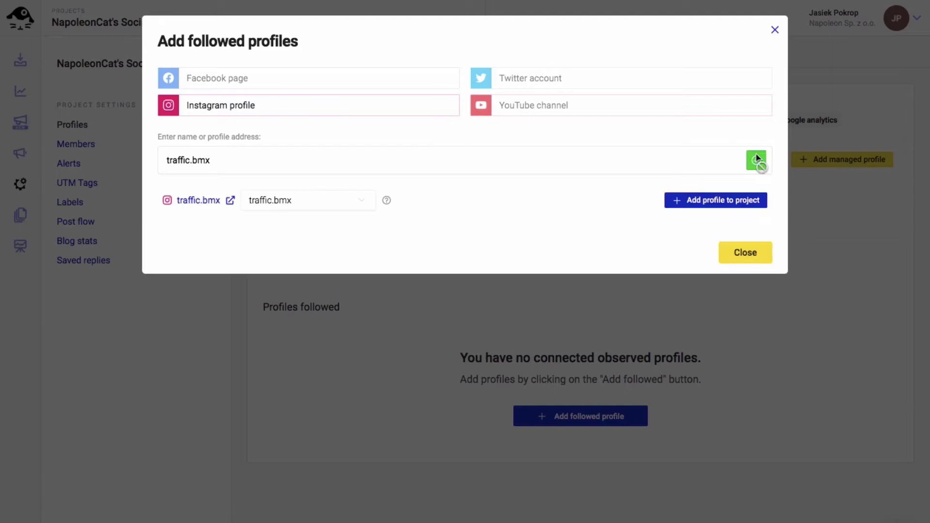
pyautogui.click(695, 203)
pyautogui.click(745, 252)
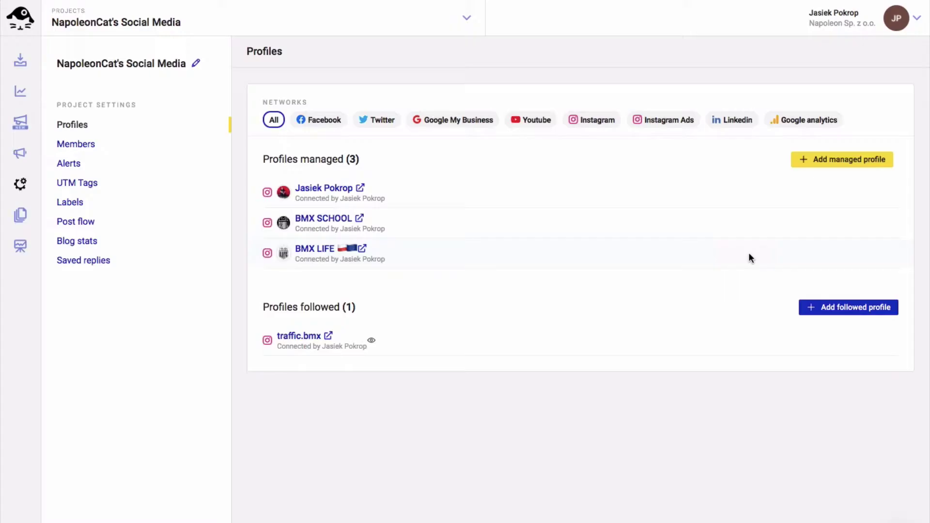
# - Open BMX LIFE's analytics summary and check its daily follower counts for 18–20 Feb
pyautogui.click(20, 91)
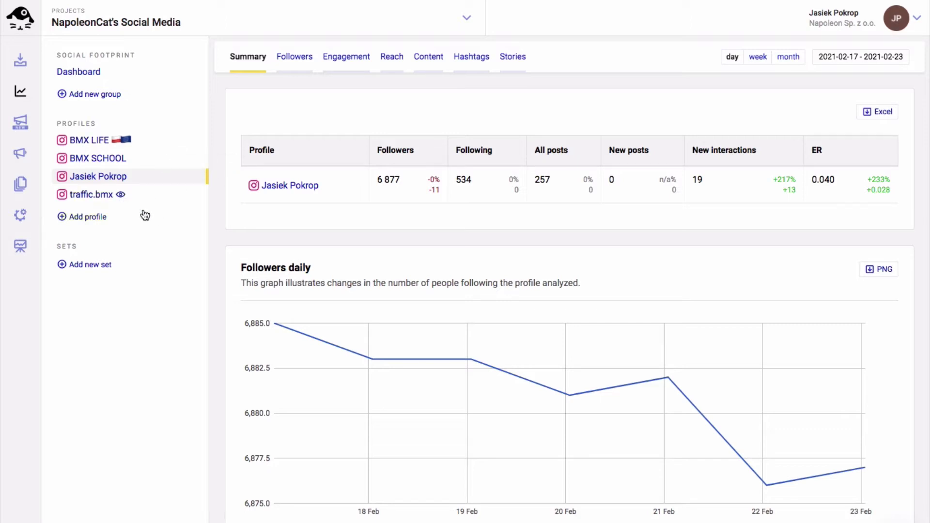
pyautogui.click(89, 140)
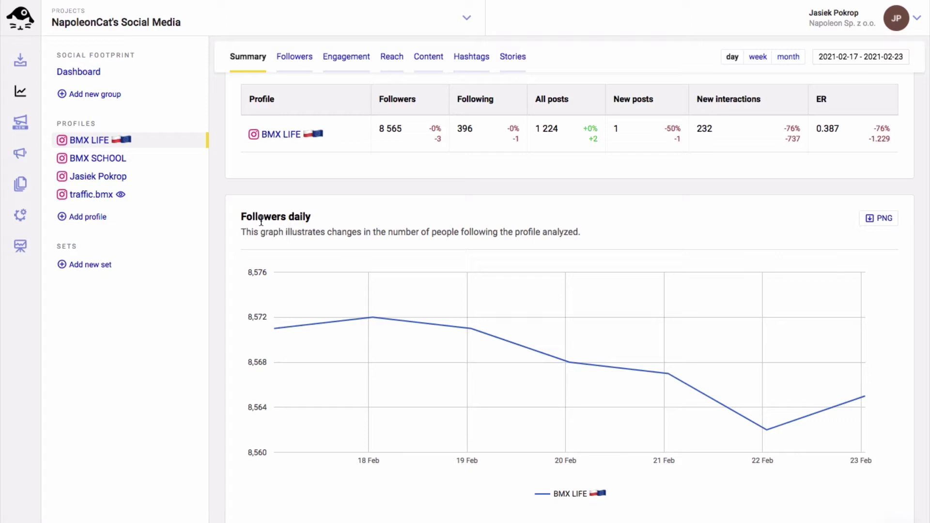
pyautogui.click(372, 318)
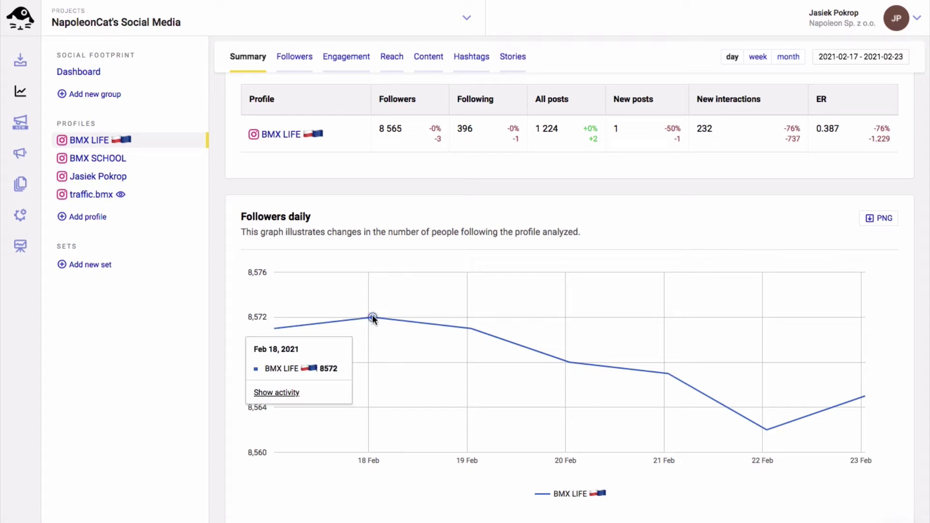
pyautogui.click(470, 333)
pyautogui.click(565, 360)
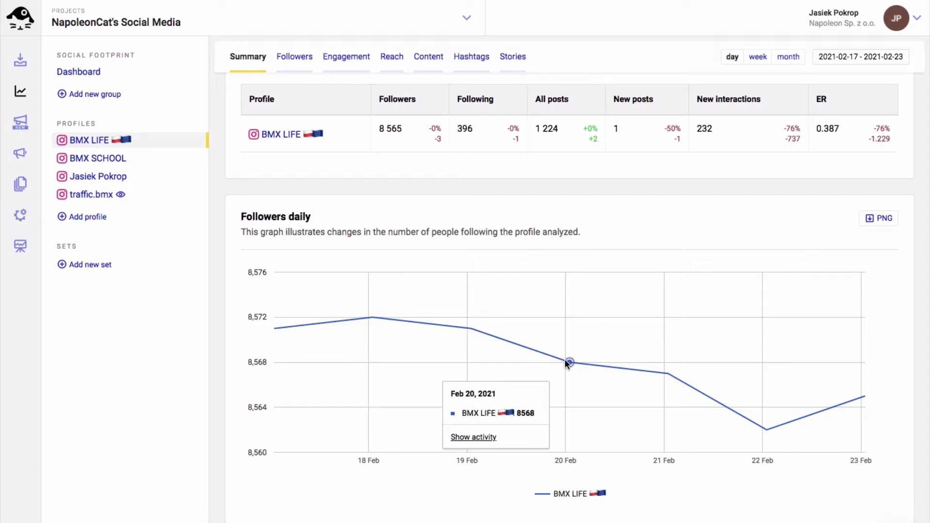
pyautogui.click(567, 357)
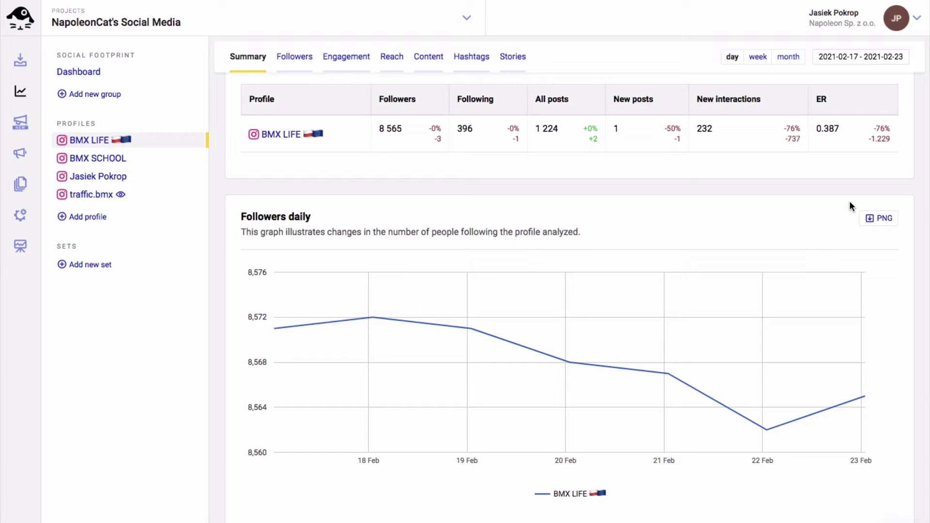
# - Set a custom analytics range starting 23 Dec 2020 and ending 23 Feb 2021
pyautogui.click(864, 57)
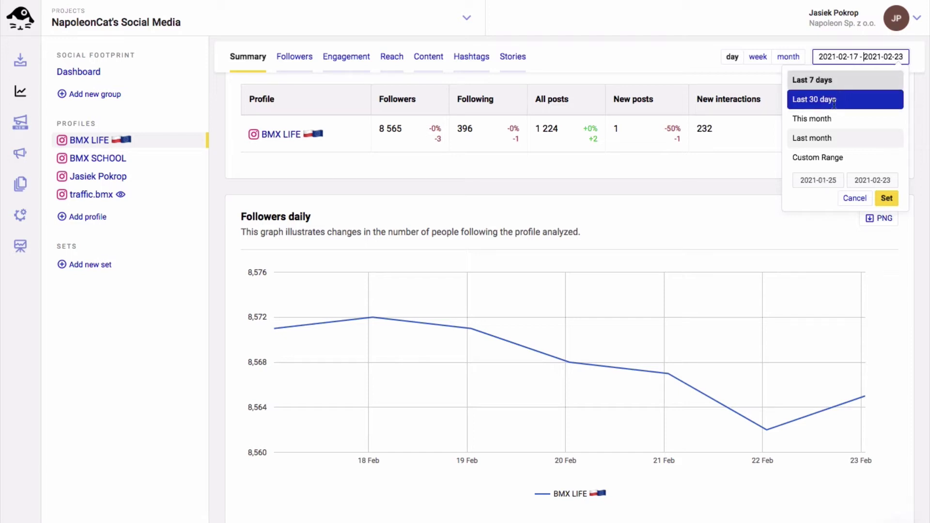
pyautogui.click(824, 157)
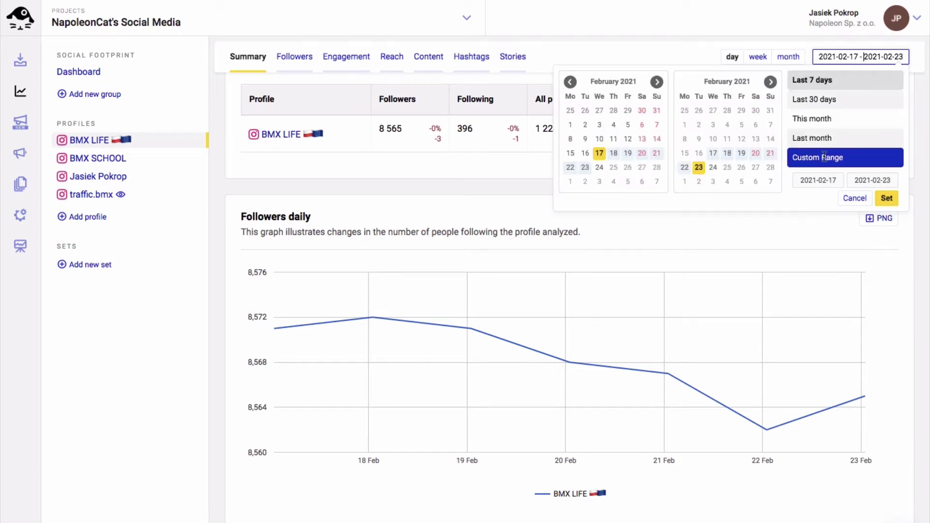
pyautogui.click(569, 81)
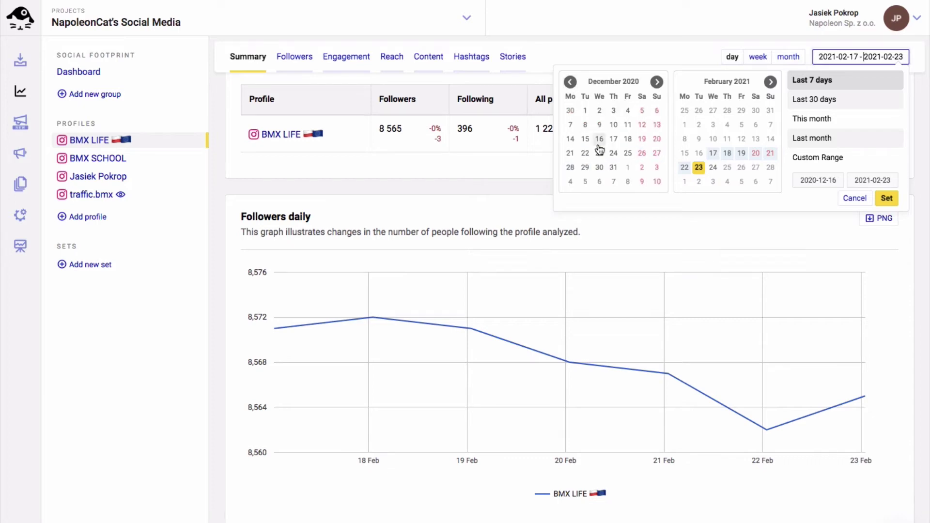
pyautogui.click(600, 154)
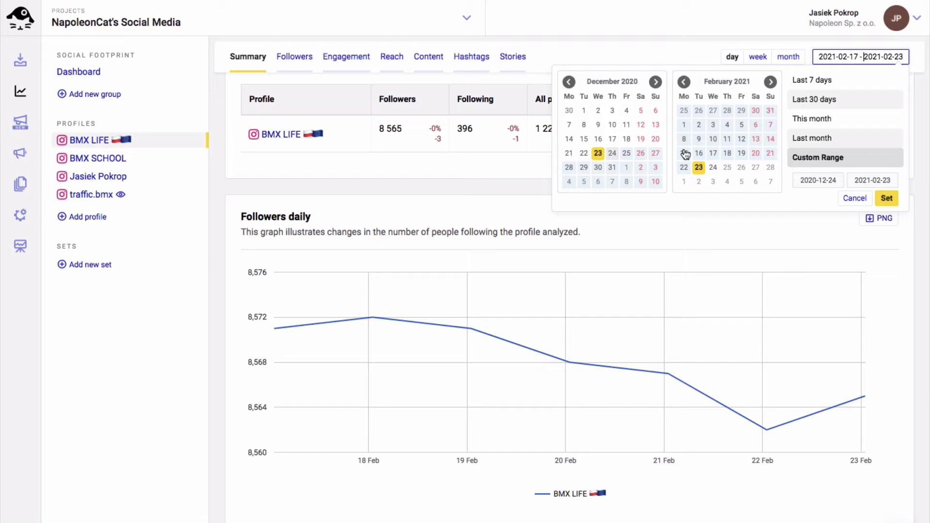
pyautogui.click(886, 198)
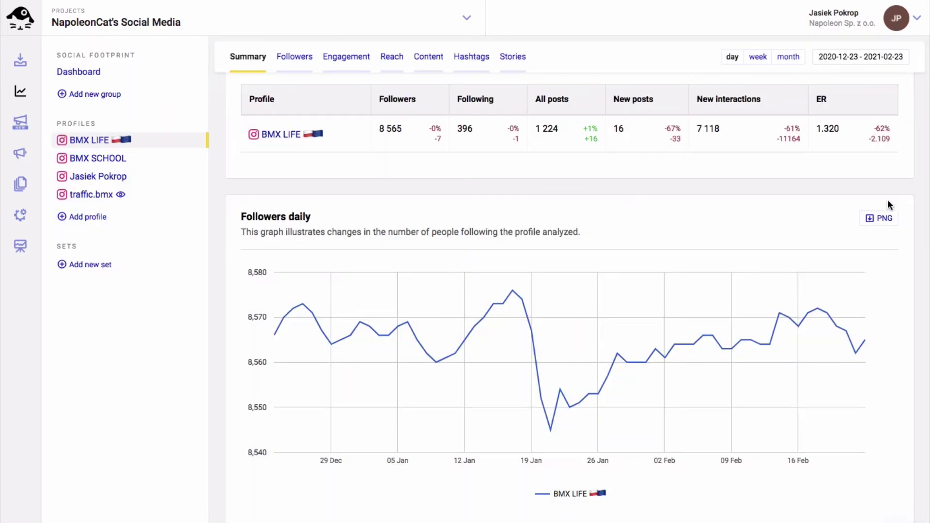
# - Group the statistics by week, then by month, then return to daily
pyautogui.click(757, 57)
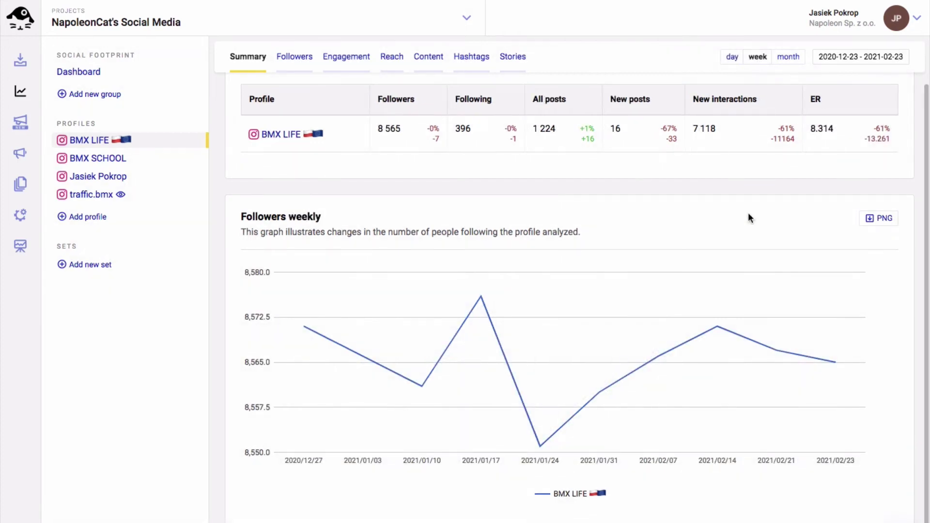
pyautogui.click(789, 57)
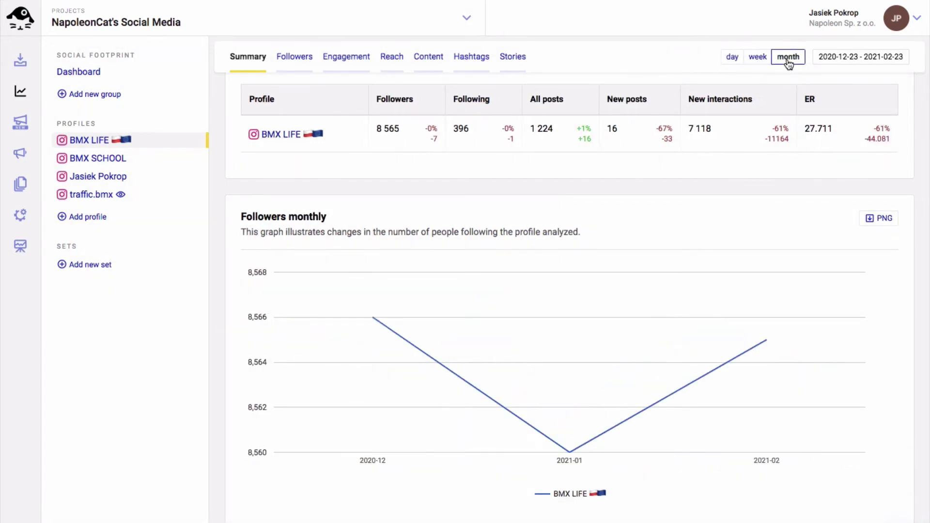
pyautogui.click(789, 58)
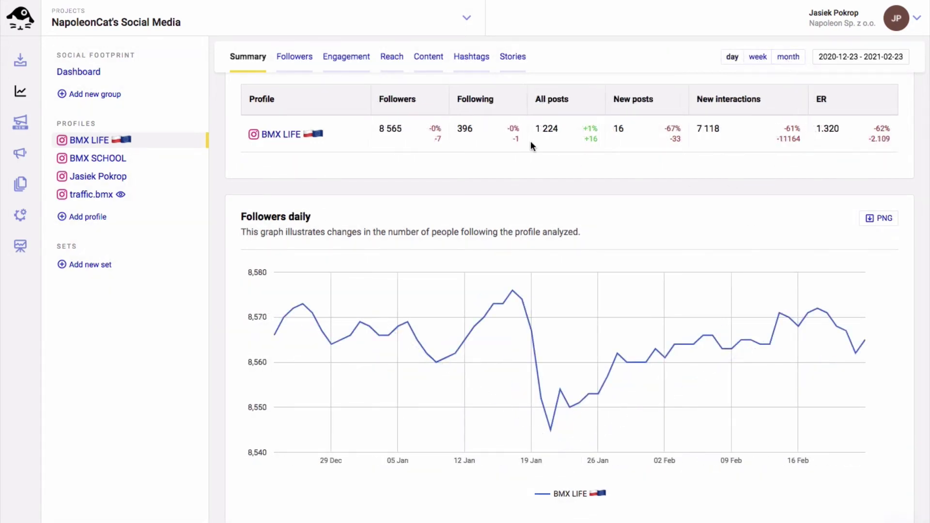
# - Open BMX LIFE's Followers analytics with the daily followers change chart
pyautogui.click(294, 60)
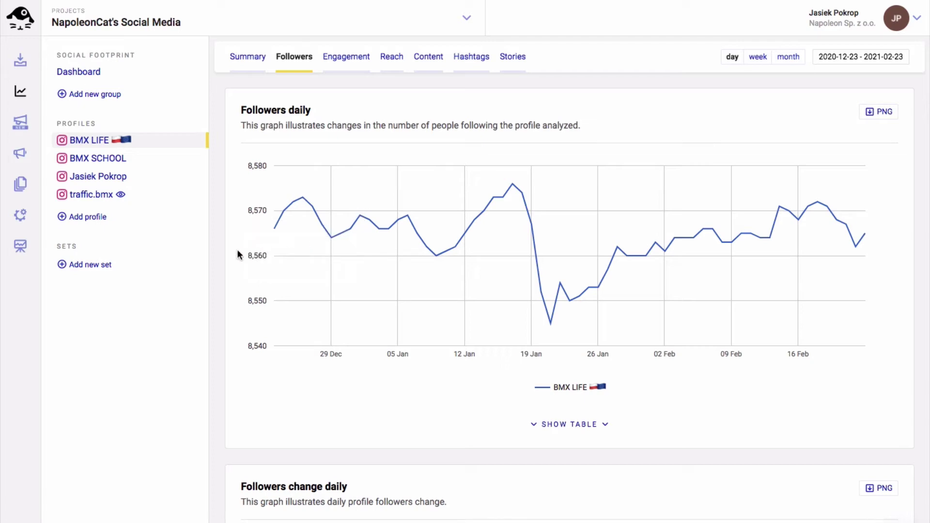
pyautogui.scroll(-5, 225, 250)
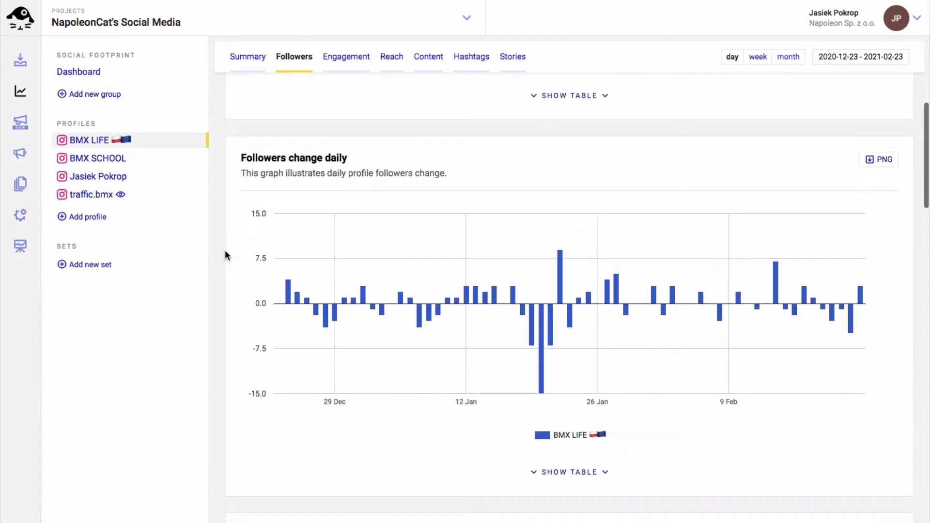
pyautogui.scroll(-1, 225, 250)
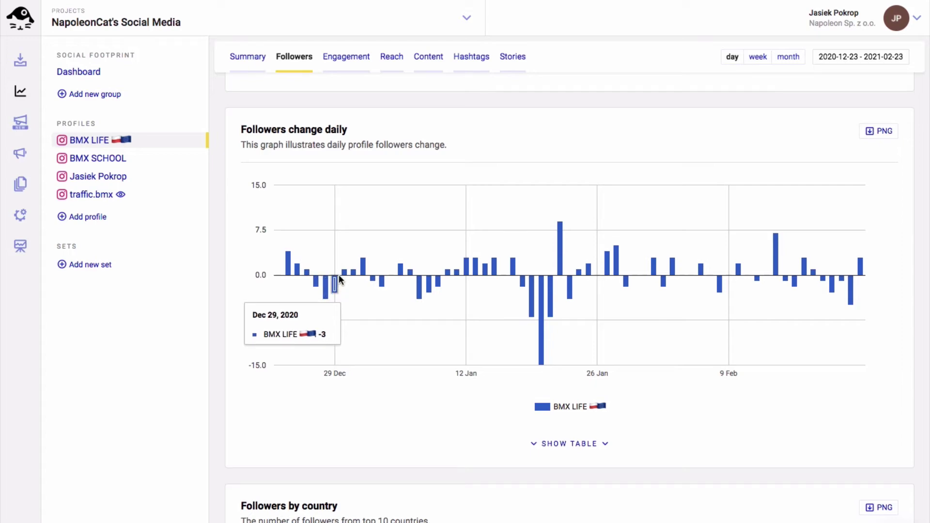
pyautogui.scroll(1, 222, 302)
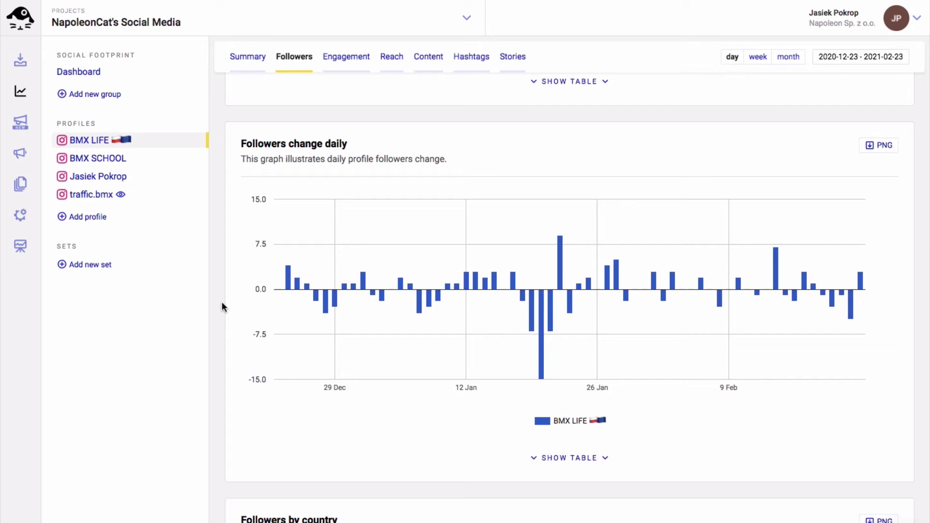
# - Open traffic.bmx's analytics, check its 22 Jan follower count, and show its follower statistics
pyautogui.click(89, 195)
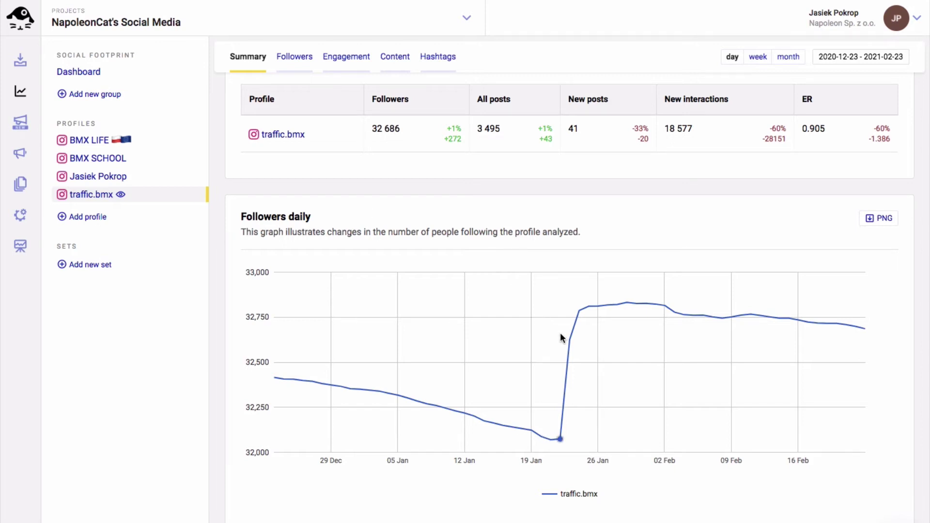
pyautogui.click(559, 437)
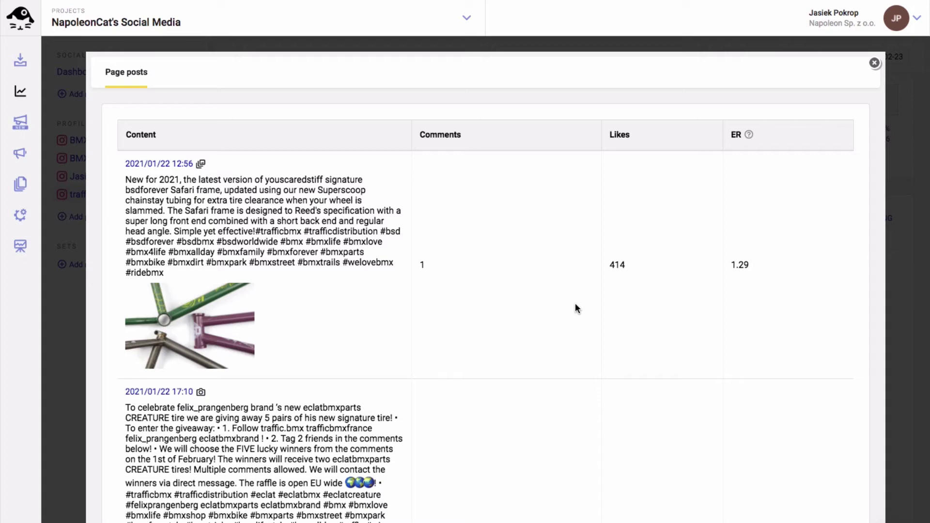
pyautogui.scroll(-3, 575, 302)
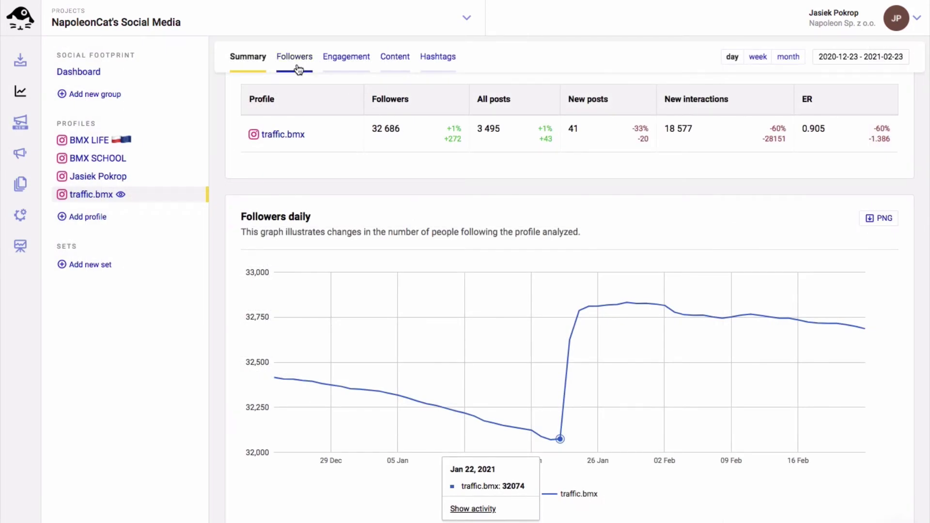
pyautogui.click(294, 58)
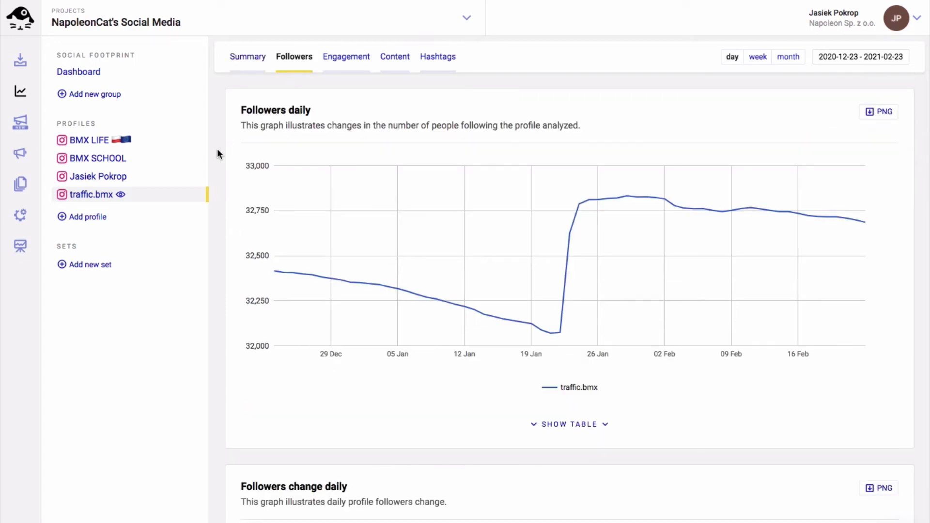
pyautogui.scroll(-4, 252, 131)
pyautogui.scroll(-2, 252, 132)
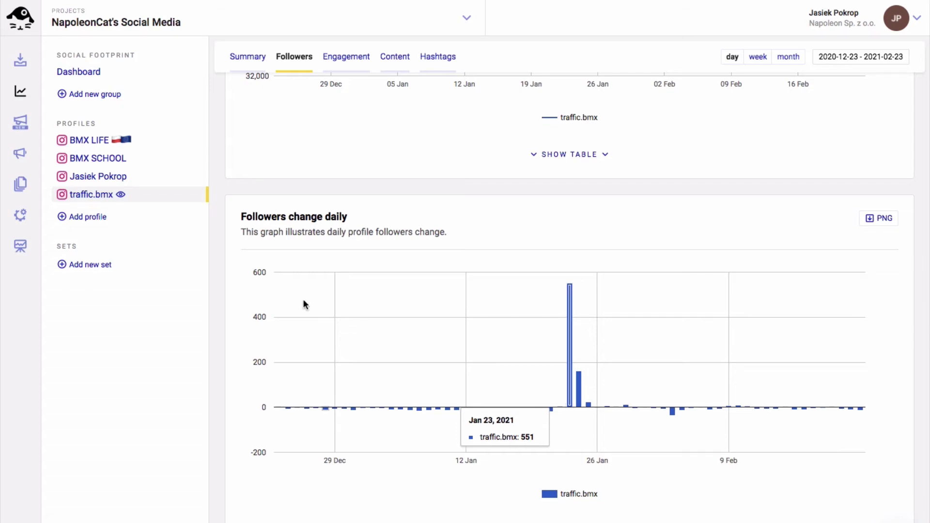
# - Name a new set 'BMX Online Shops' and add traffic.bmx, BMX SCHOOL and BMX LIFE
pyautogui.click(84, 266)
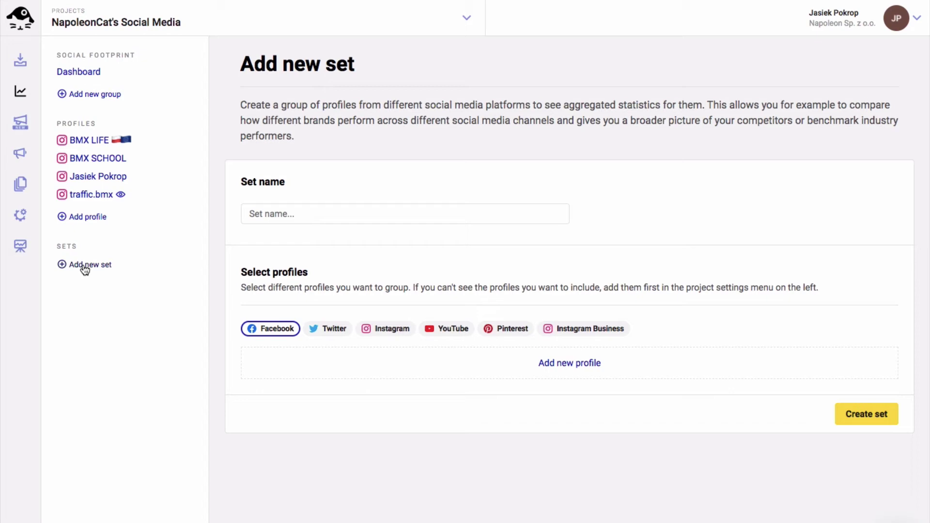
pyautogui.click(298, 213)
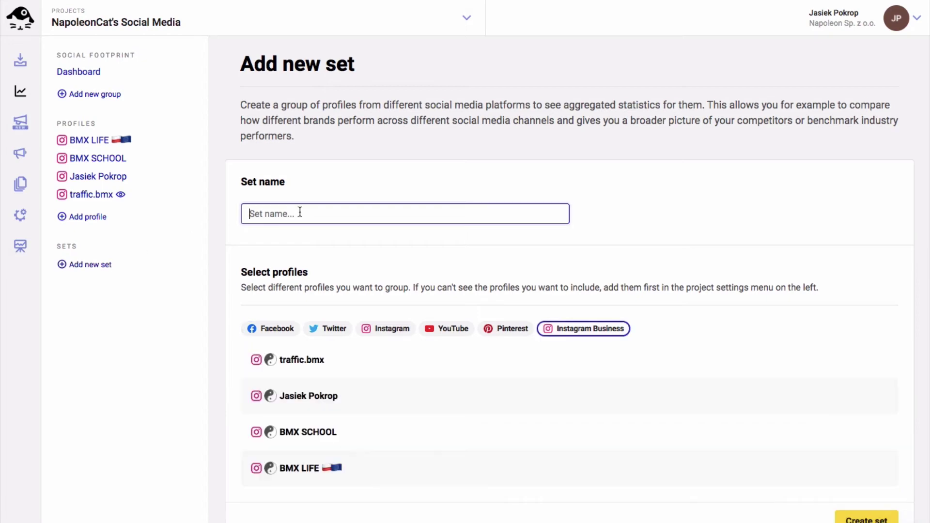
pyautogui.write('BMX Online Shops')
pyautogui.scroll(-2, 746, 208)
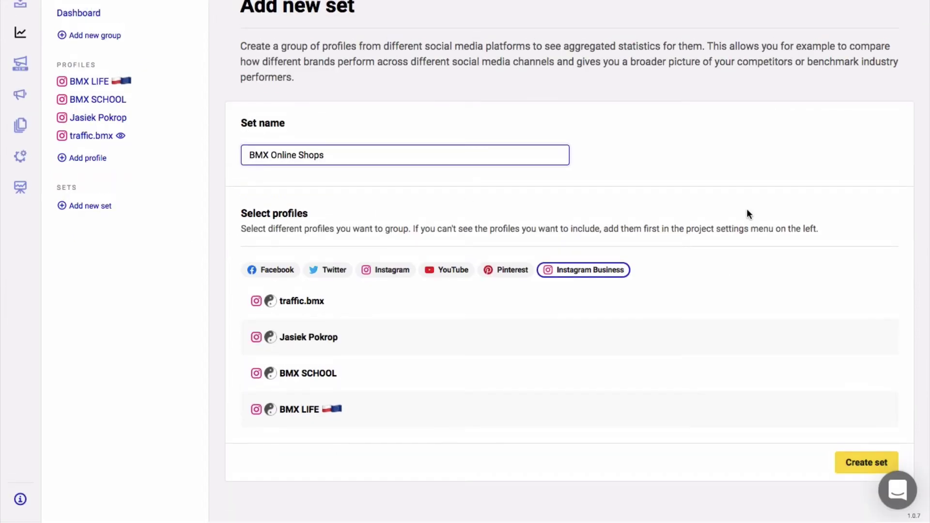
pyautogui.click(865, 301)
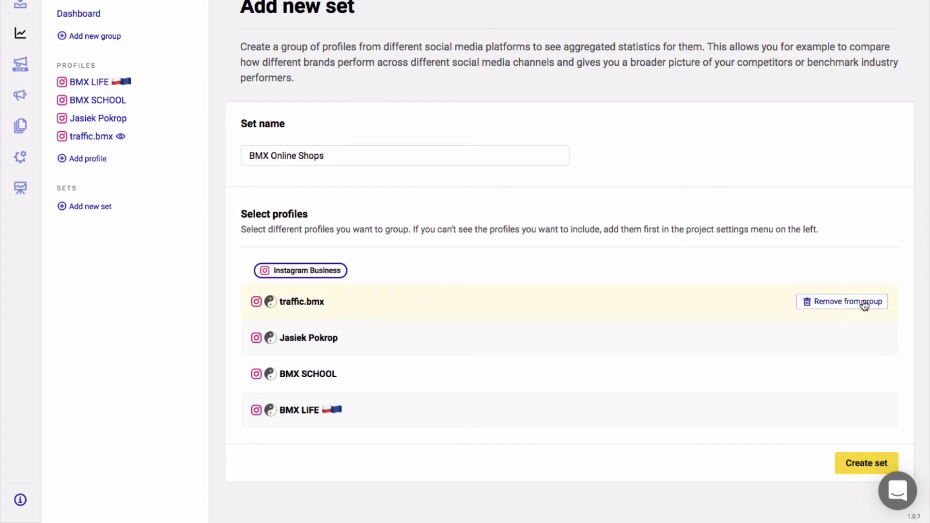
pyautogui.click(858, 375)
pyautogui.moveTo(570, 410)
pyautogui.click(856, 410)
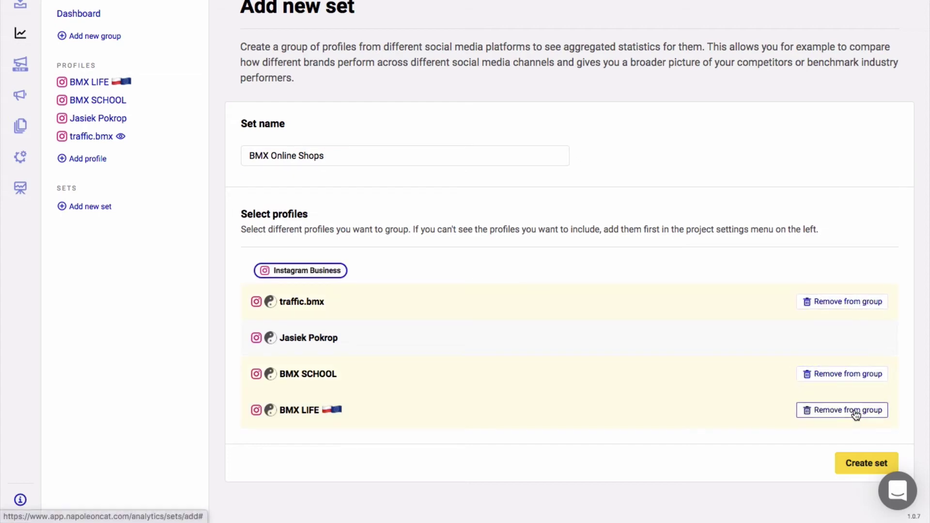
# - Create the BMX Online Shops set and give it a 23 Dec 2020 – 23 Feb 2021 range
pyautogui.click(858, 463)
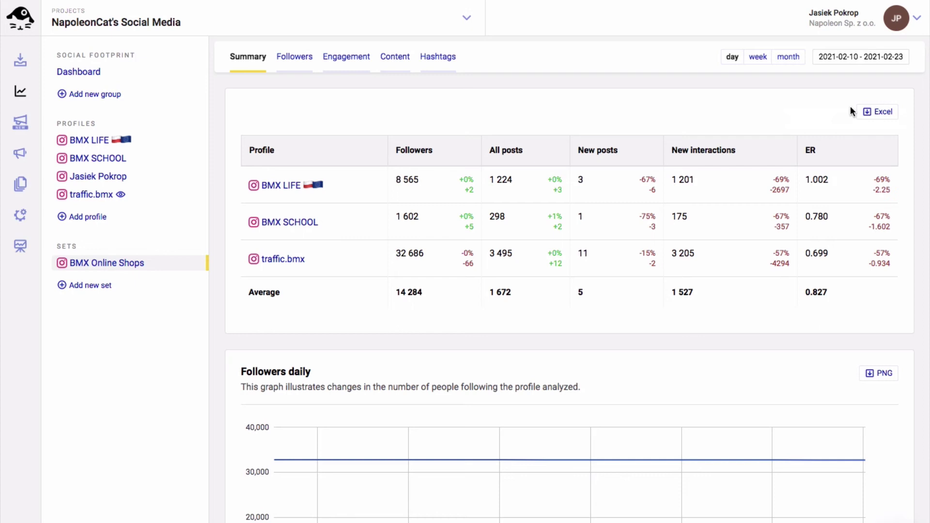
pyautogui.click(846, 57)
pyautogui.click(829, 138)
pyautogui.click(818, 157)
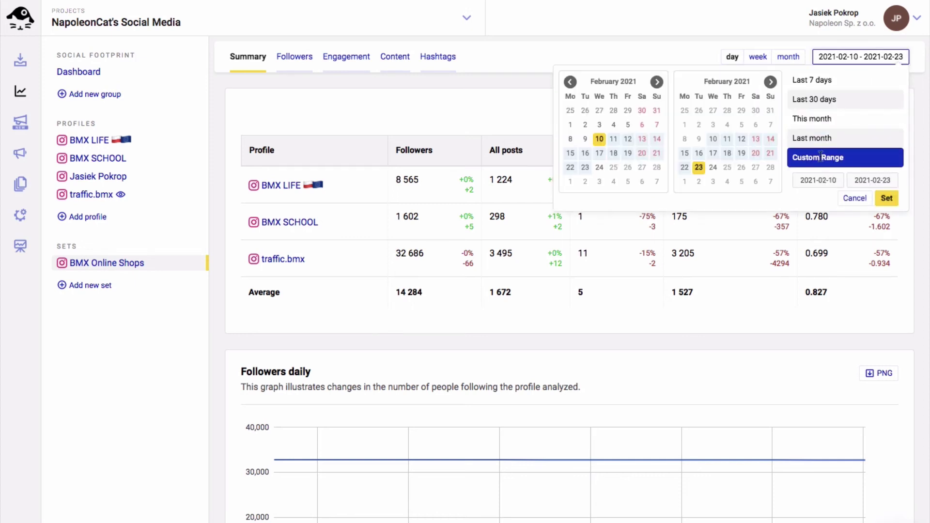
pyautogui.click(568, 81)
pyautogui.click(597, 153)
pyautogui.click(886, 199)
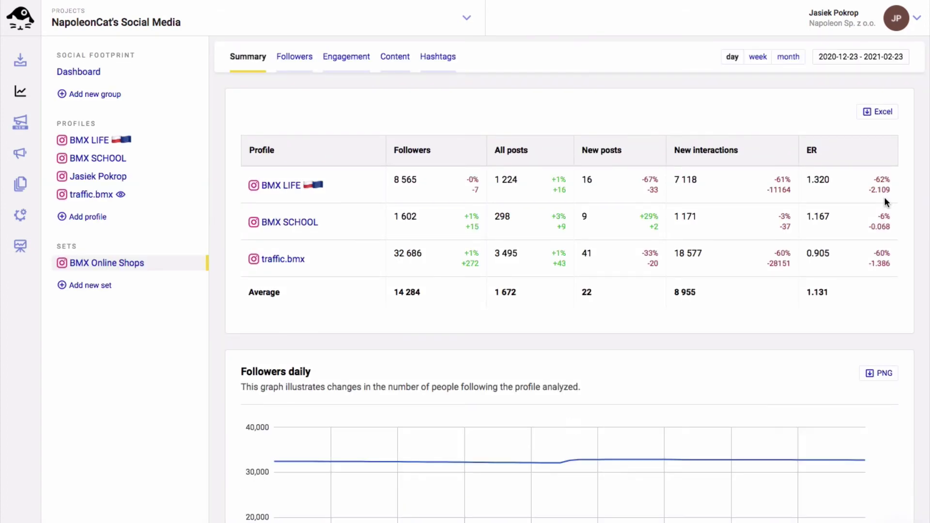
pyautogui.scroll(-3, 885, 196)
pyautogui.scroll(-2, 885, 197)
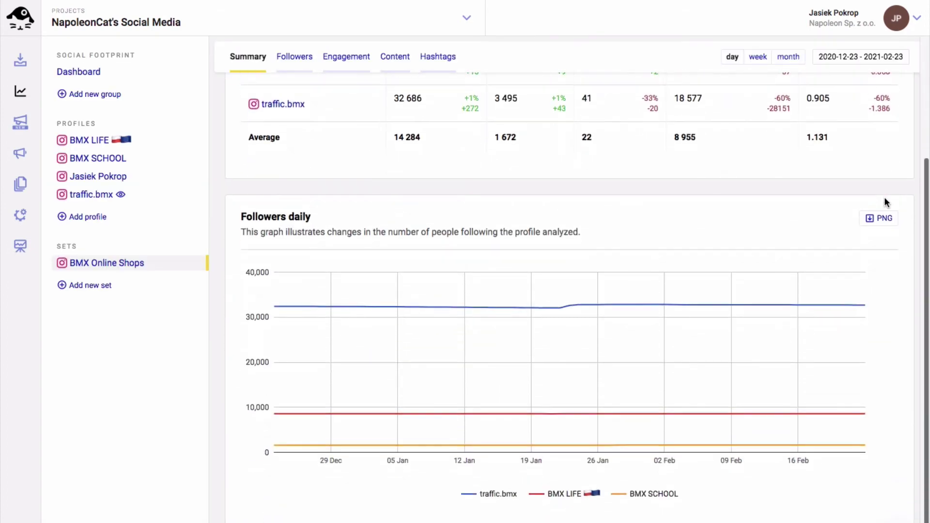
pyautogui.scroll(2, 885, 197)
pyautogui.scroll(2, 884, 197)
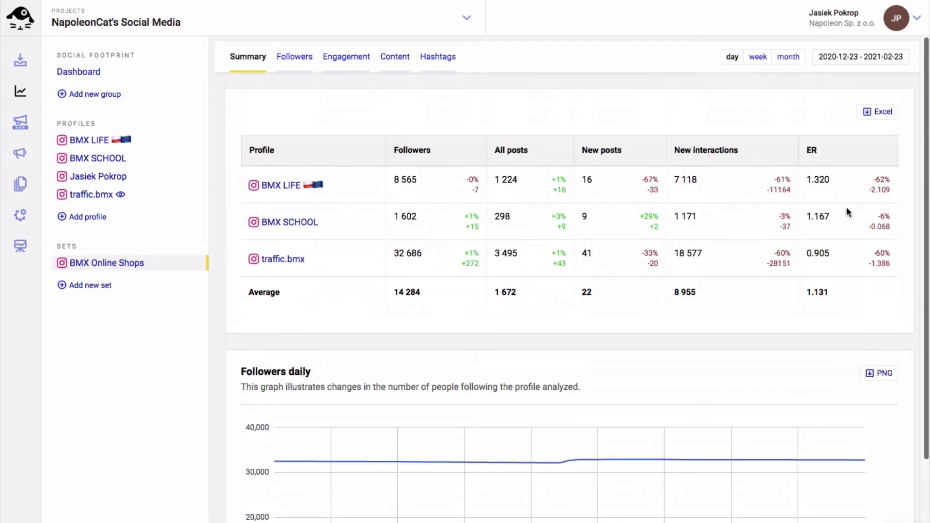
# - Show the set's follower charts comparing the three profiles' daily followers
pyautogui.click(294, 56)
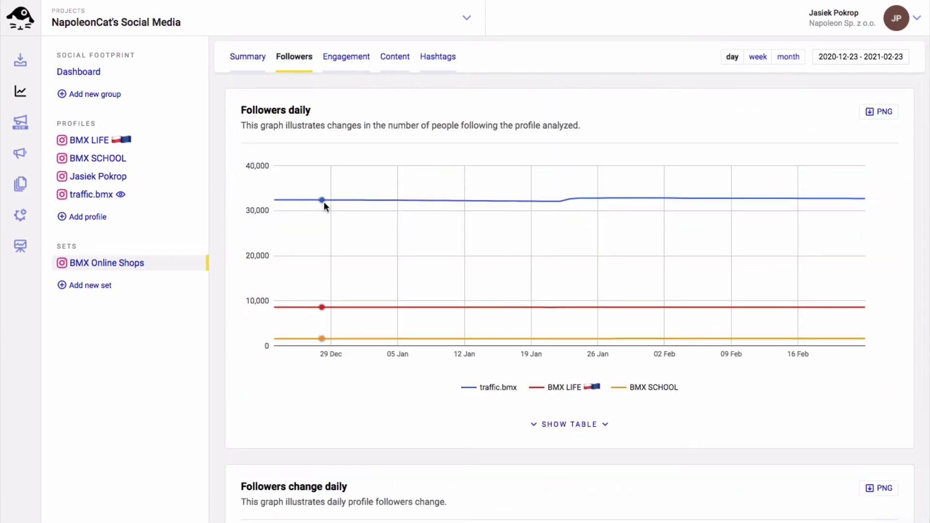
pyautogui.moveTo(397, 201)
pyautogui.scroll(-4, 396, 207)
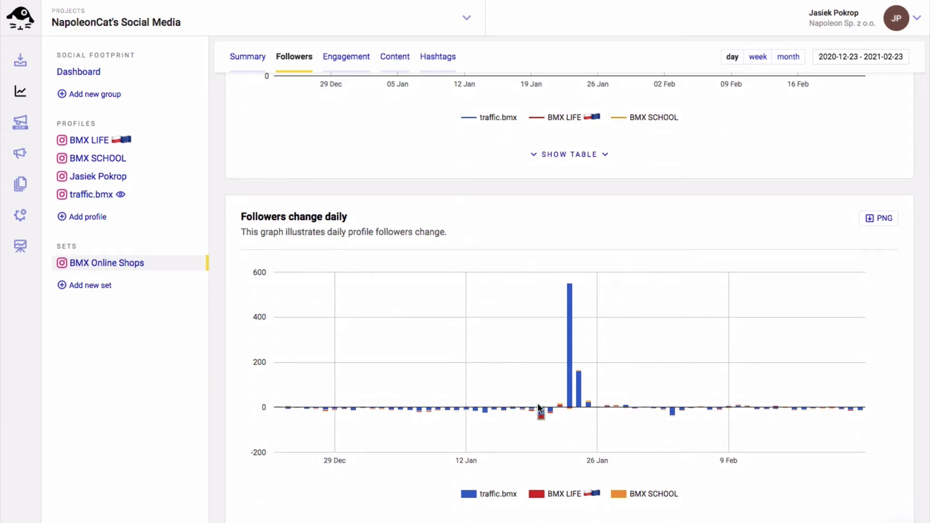
pyautogui.moveTo(20, 183)
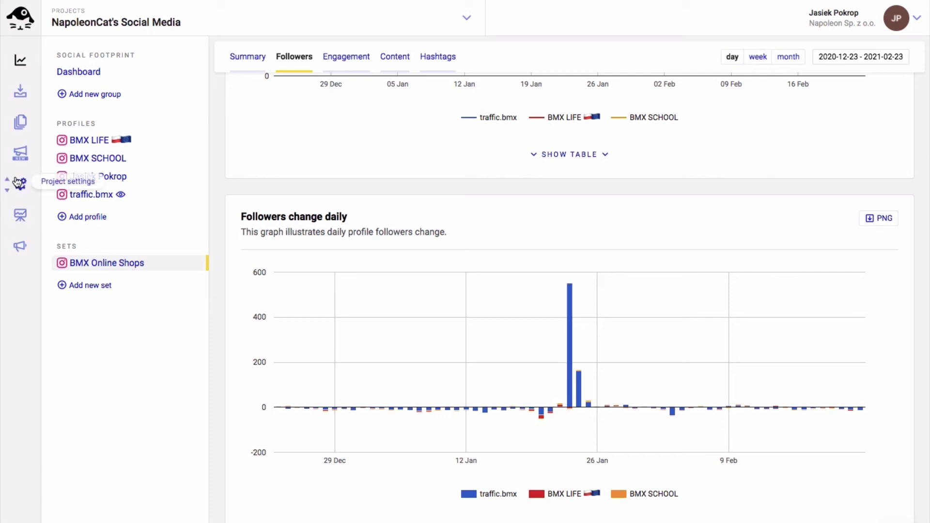
# - Start a new report with a custom range of 23 Dec 2020 to 23 Feb 2021
pyautogui.click(21, 122)
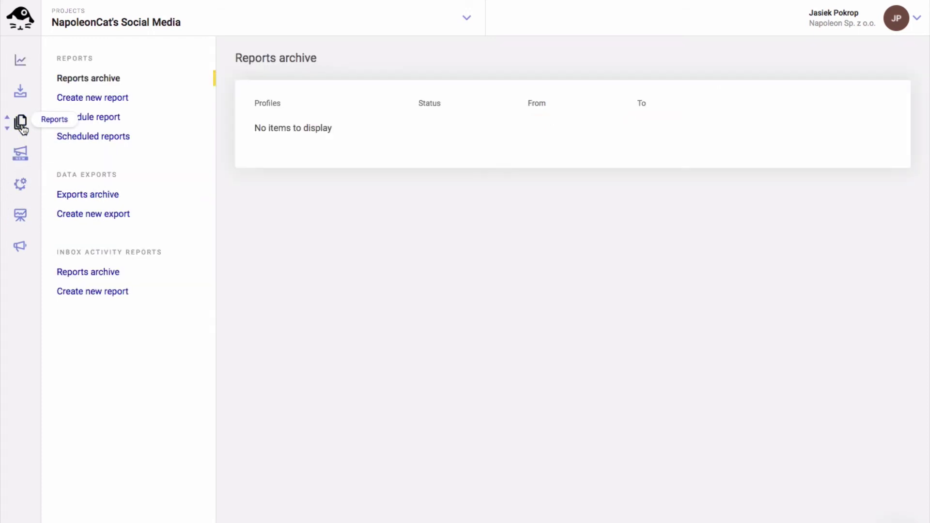
pyautogui.click(93, 98)
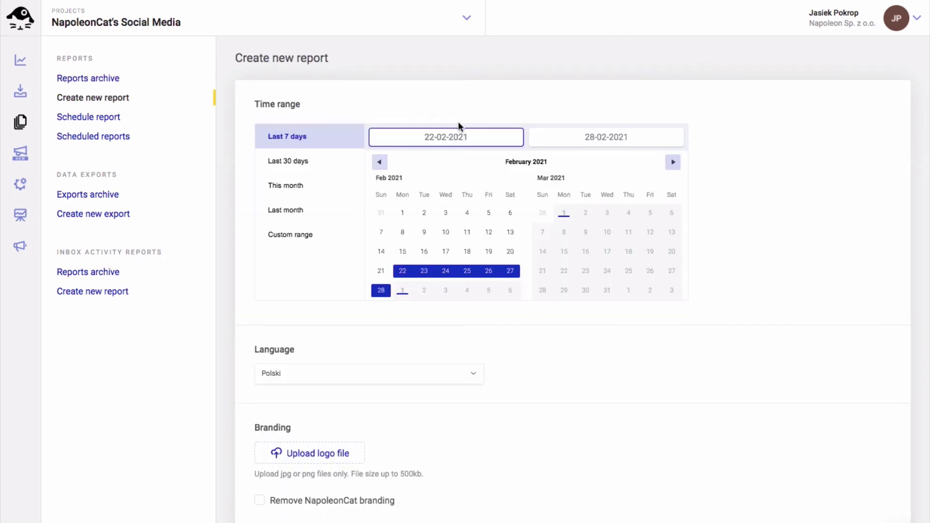
pyautogui.click(292, 235)
pyautogui.click(380, 161)
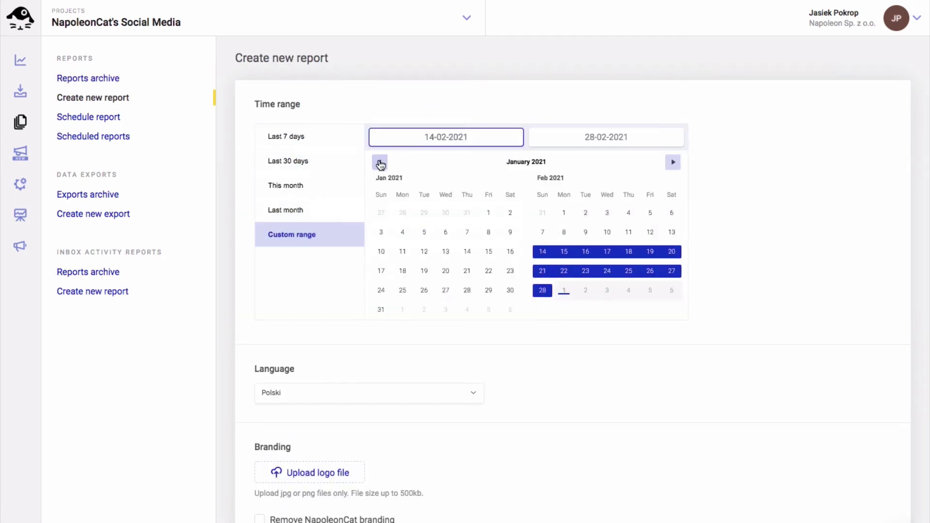
pyautogui.click(424, 270)
pyautogui.click(672, 162)
pyautogui.click(586, 271)
pyautogui.scroll(-3, 479, 376)
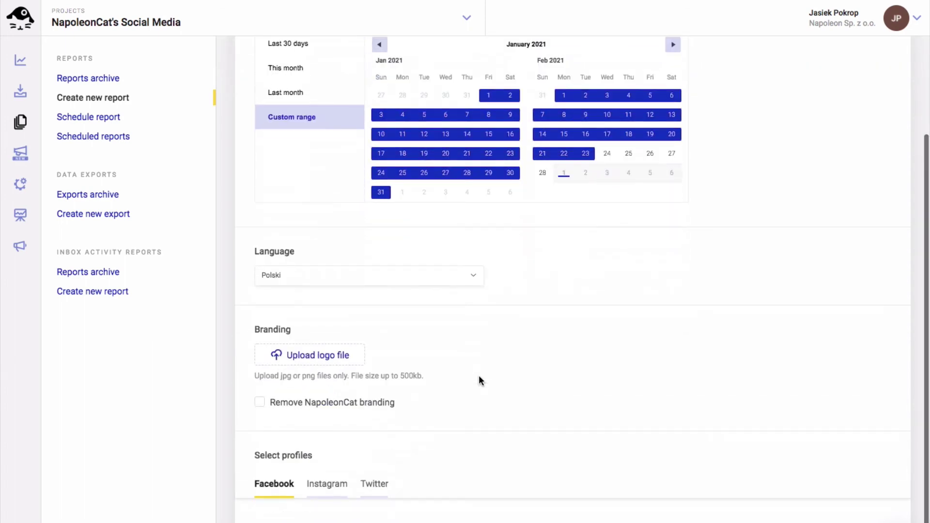
# - Make the report English, add a logo, remove NapoleonCat branding, and list Instagram profiles
pyautogui.click(443, 274)
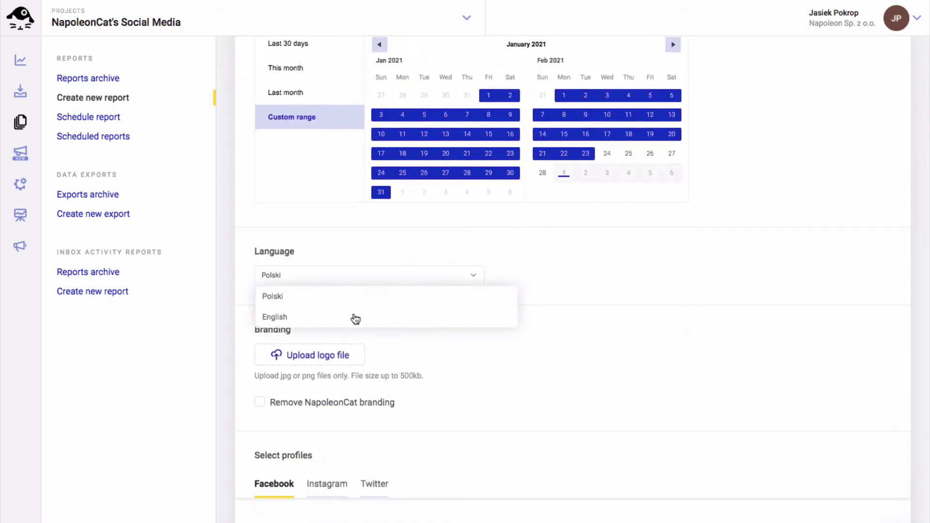
pyautogui.click(356, 317)
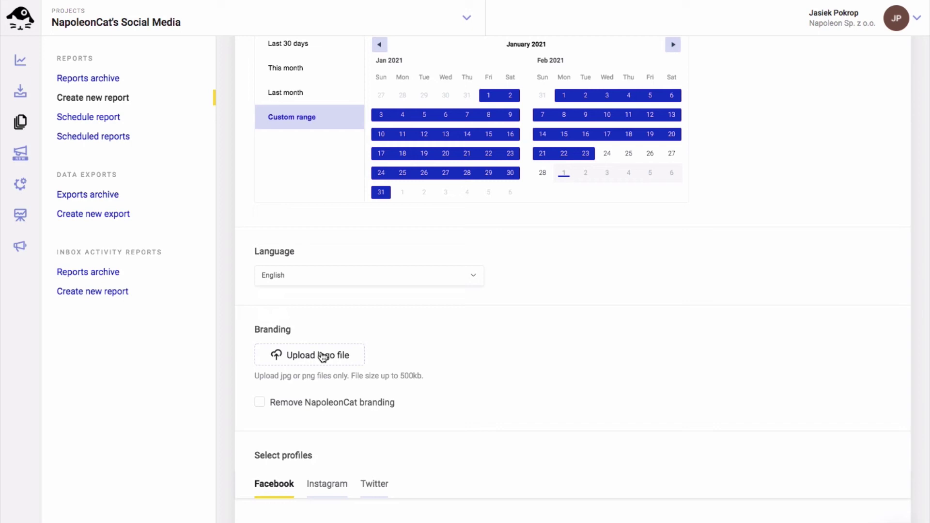
pyautogui.click(322, 356)
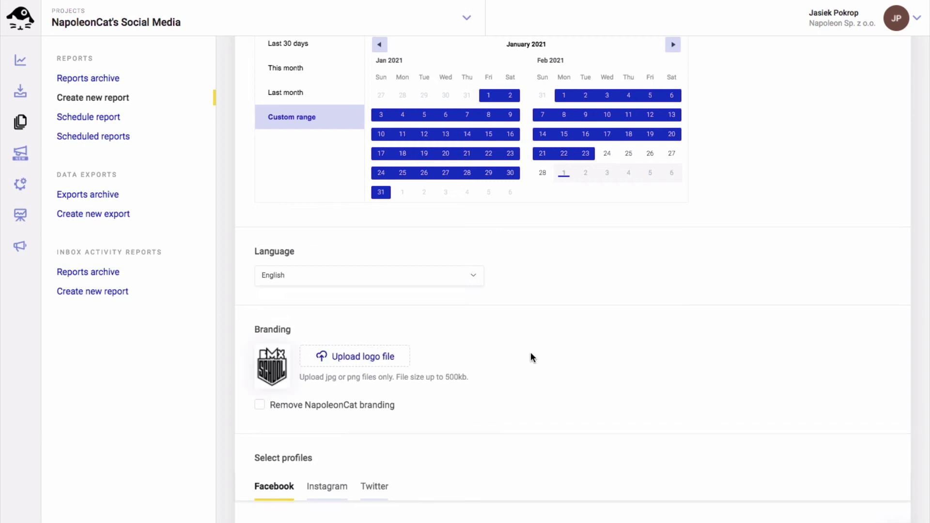
pyautogui.click(259, 405)
pyautogui.scroll(-2, 603, 307)
pyautogui.click(327, 426)
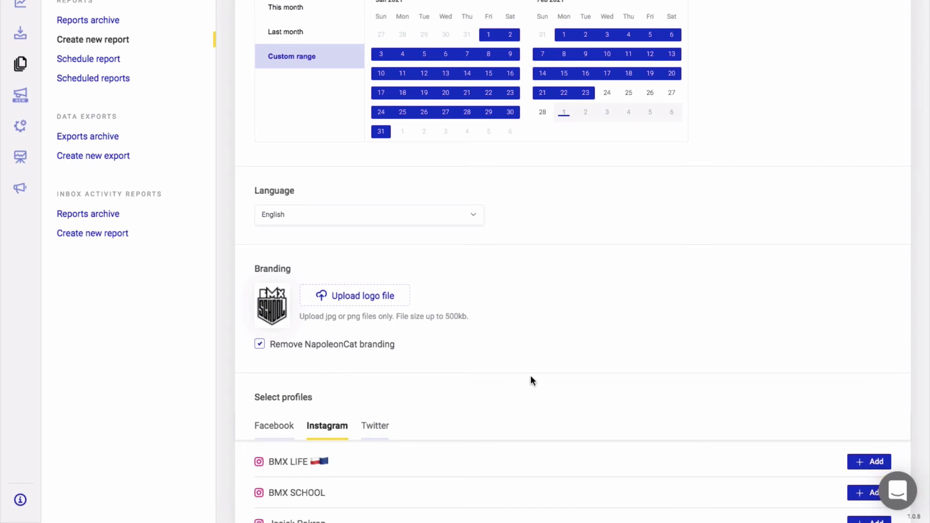
# - Add the BMX SCHOOL profile and generate the 23 Dec 2020 – 23 Feb 2021 report
pyautogui.click(864, 368)
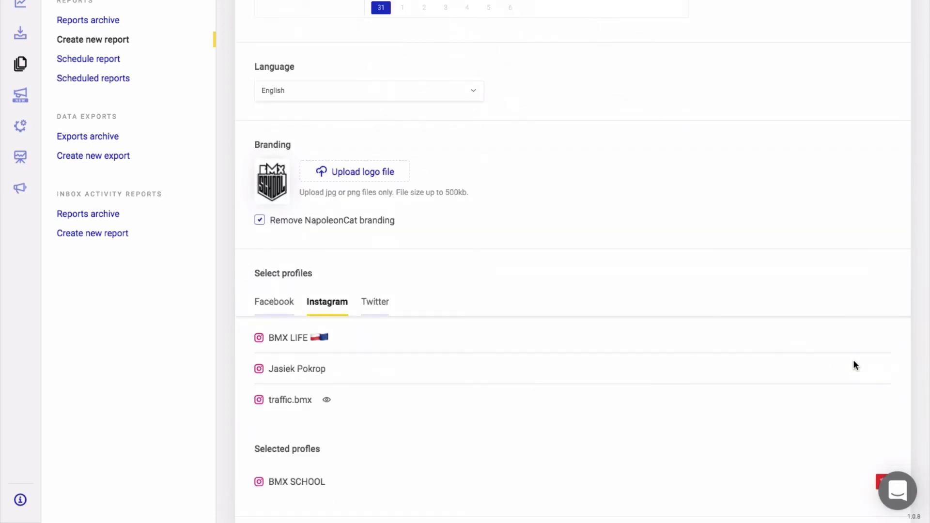
pyautogui.scroll(-3, 853, 359)
pyautogui.scroll(-4, 853, 360)
pyautogui.scroll(-2, 854, 360)
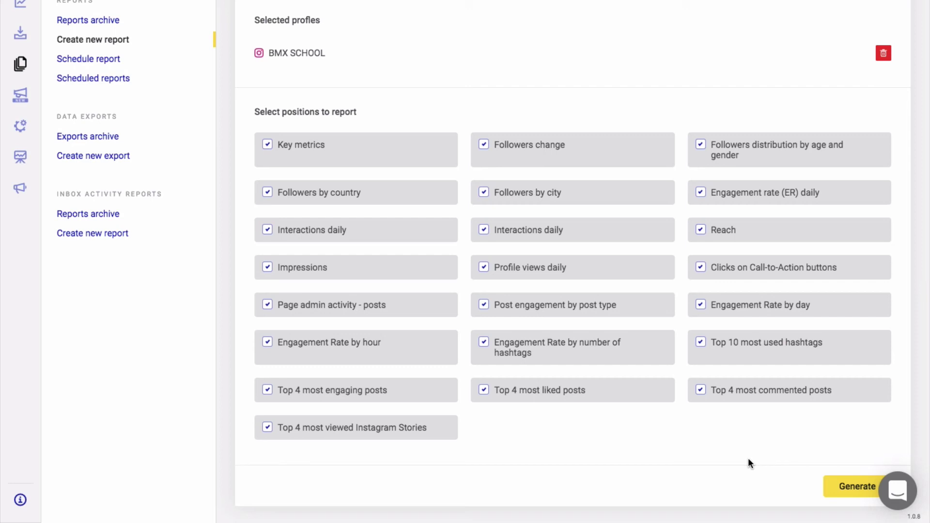
pyautogui.click(851, 487)
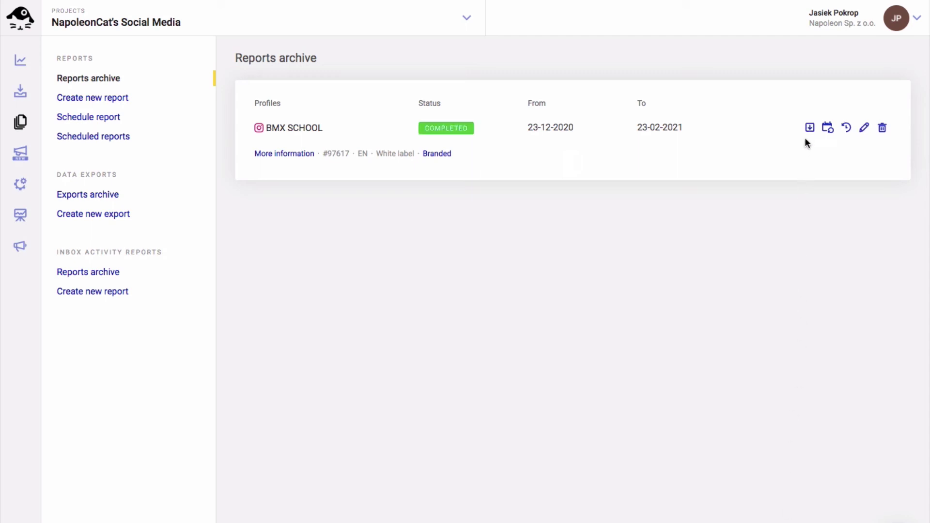
# - Download the BMX SCHOOL PDF report and view its cover for 23 Dec 2020–23 Feb 2021
pyautogui.click(809, 129)
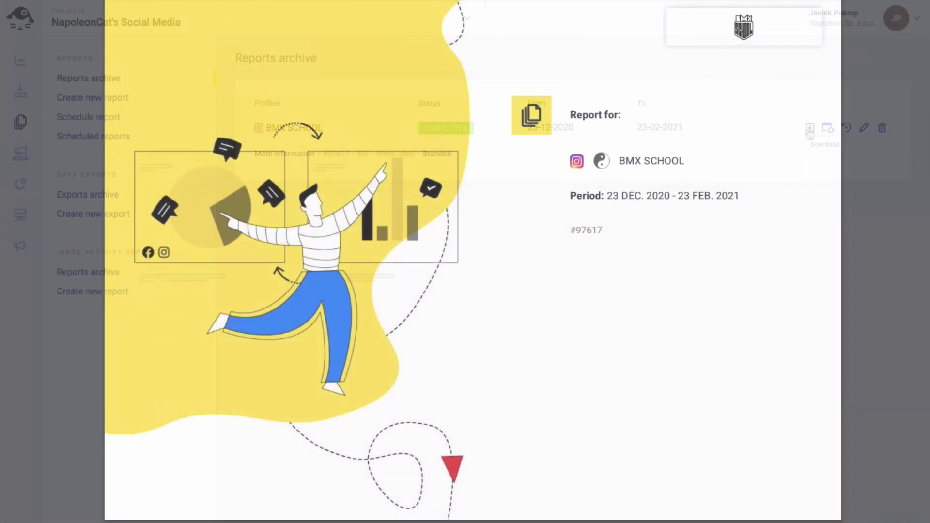